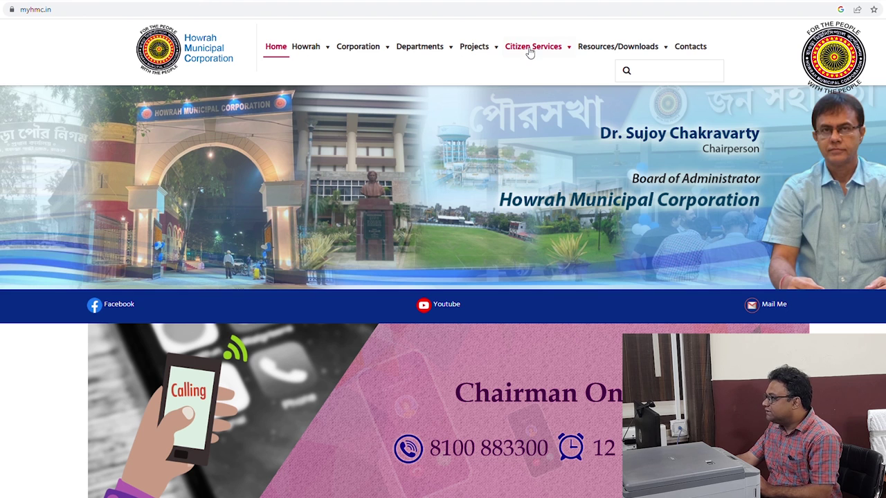
# Go to the Trade License Online portal (tl.myhmc.in) via Citizen Services > License
pyautogui.click(529, 58)
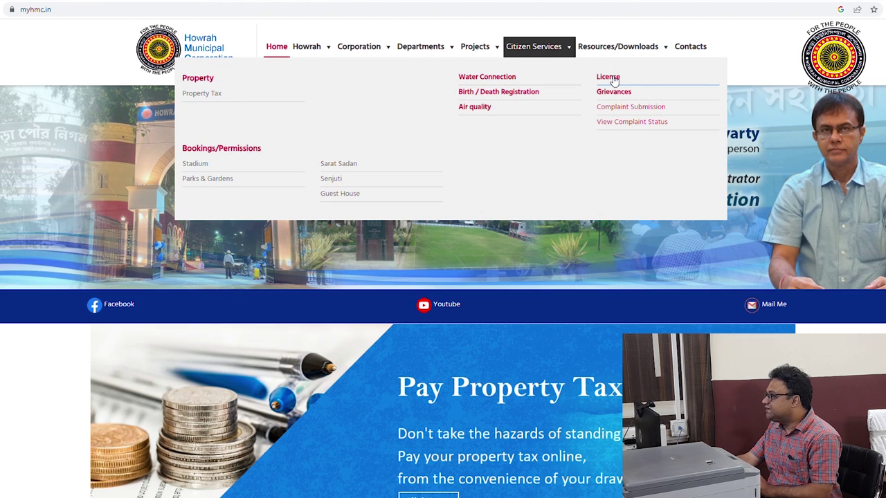
pyautogui.click(614, 80)
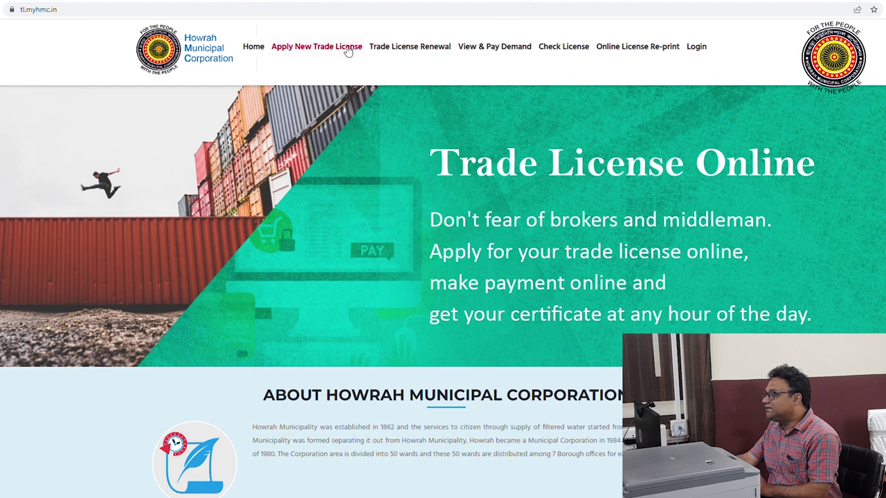
# On the Trade License Renewal page, paste the existing licence number and look it up with Go
pyautogui.click(410, 50)
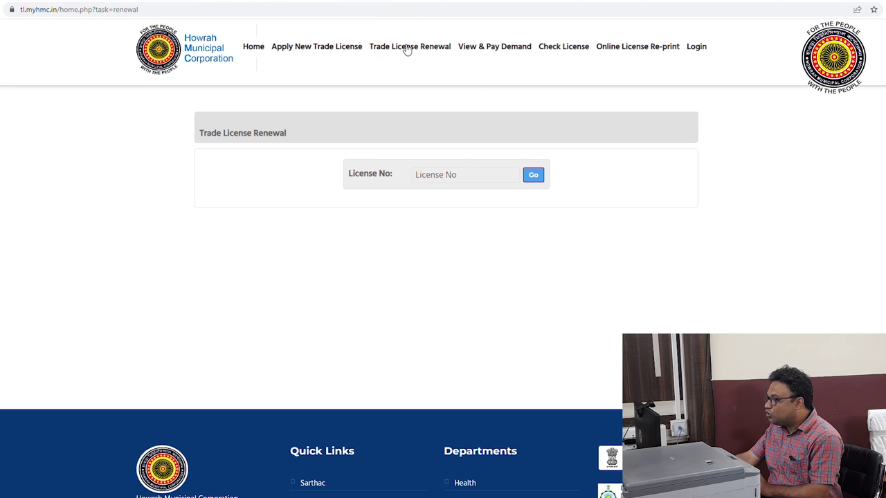
pyautogui.click(452, 177)
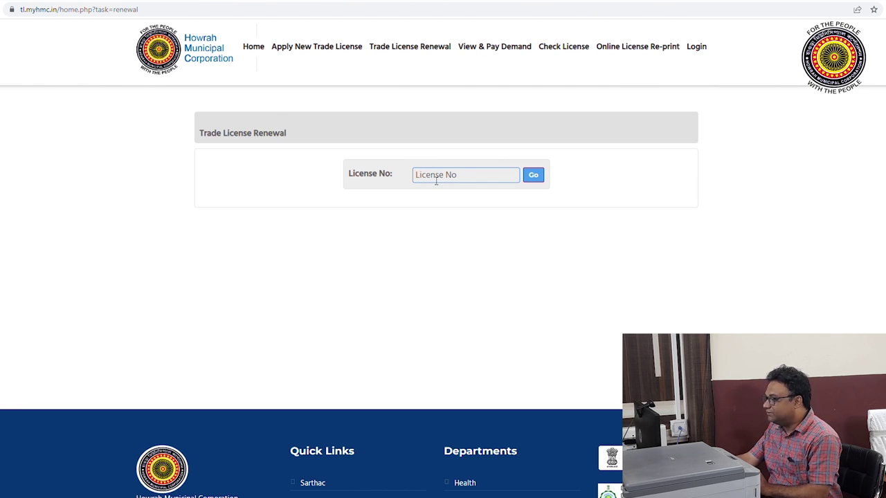
pyautogui.click(436, 179)
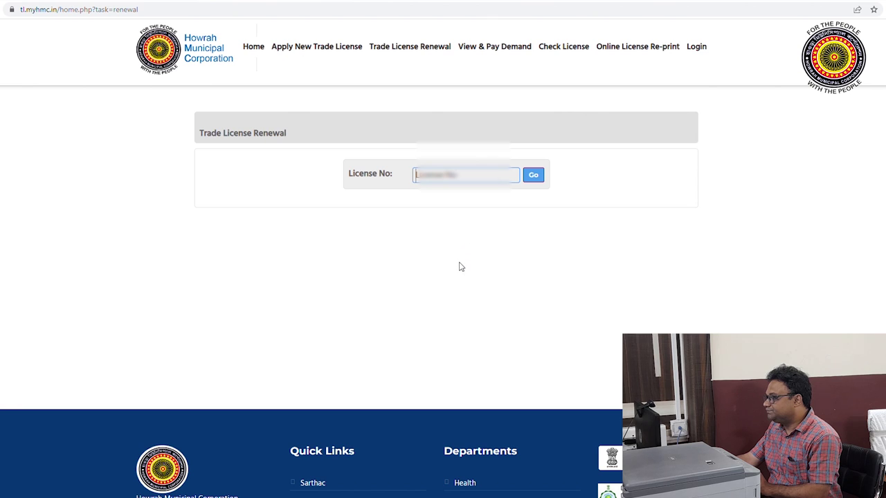
pyautogui.hotkey('ctrl', 'v')
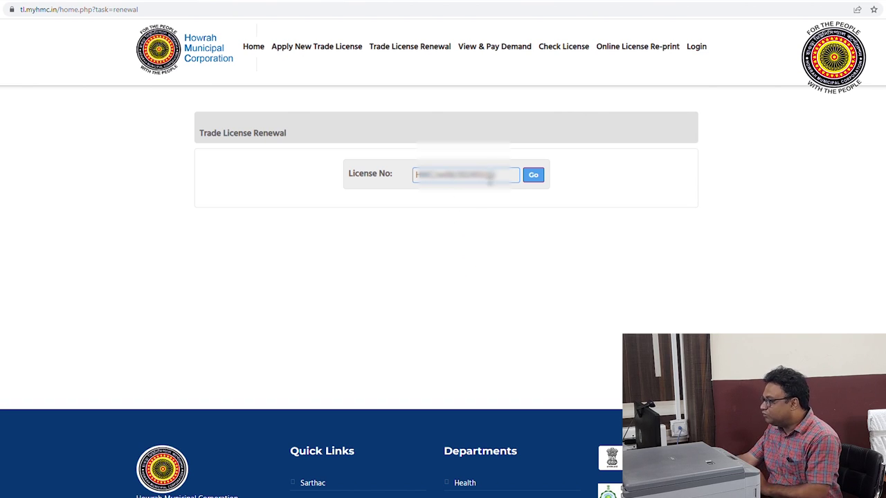
pyautogui.click(537, 179)
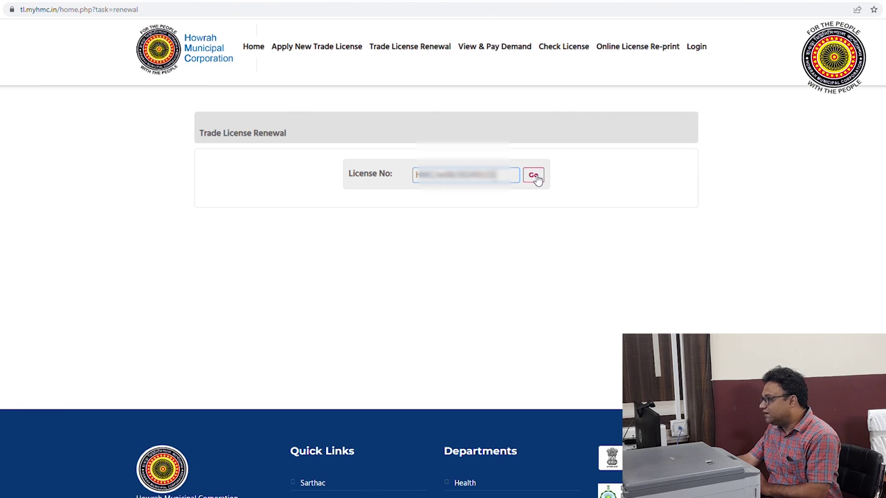
pyautogui.click(539, 178)
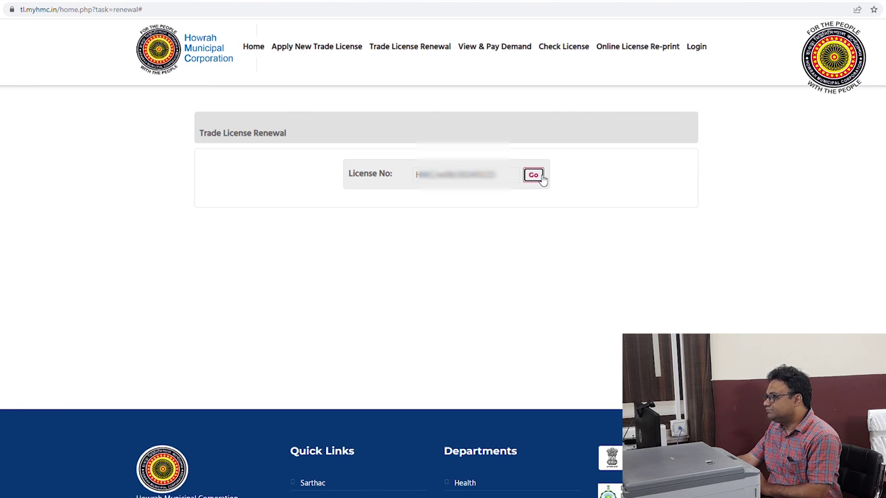
# Reload the existing licence's details on the renewal form
pyautogui.scroll(-1, 513, 194)
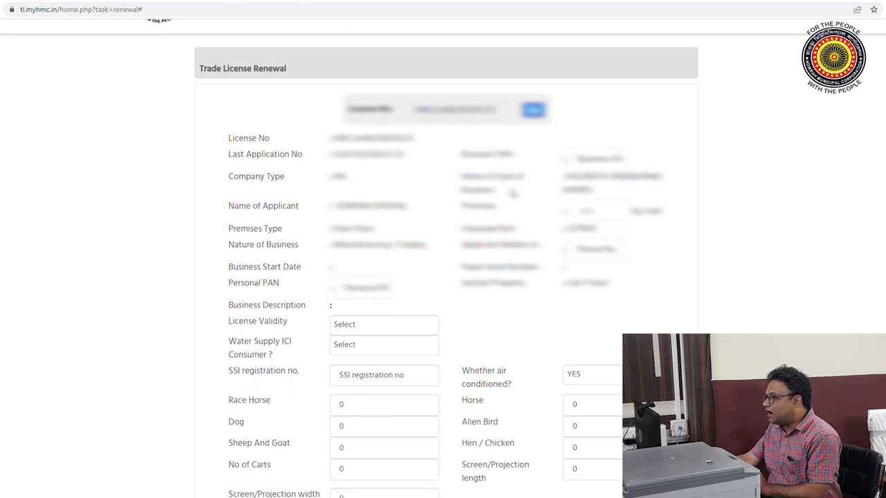
pyautogui.scroll(-1, 478, 266)
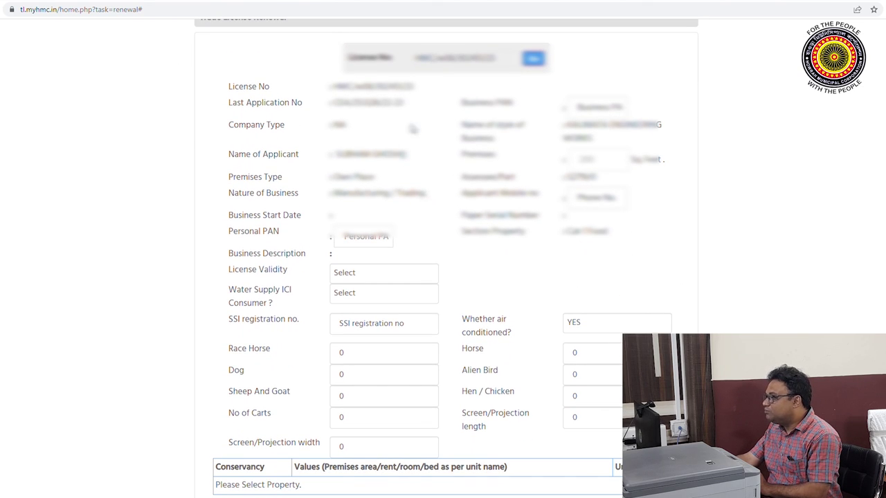
pyautogui.click(534, 59)
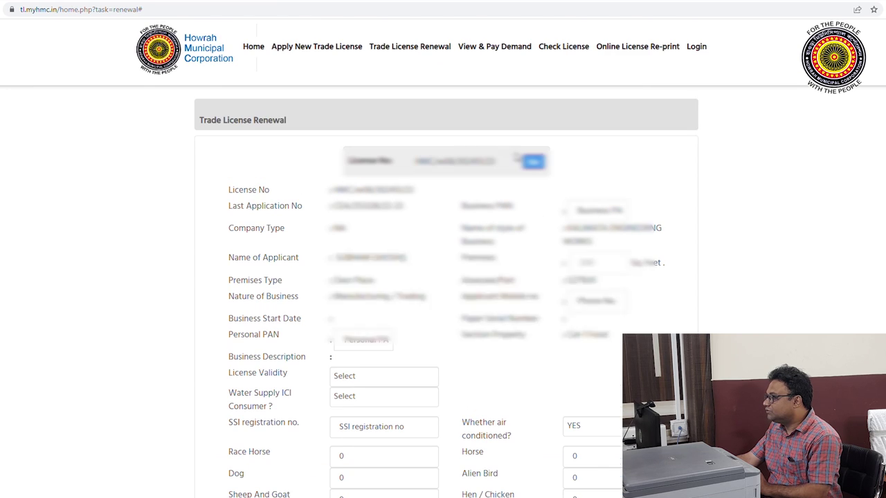
# Dismiss the warning and enter the applicant's mobile number in Applicant Mobile no
pyautogui.scroll(-2, 519, 188)
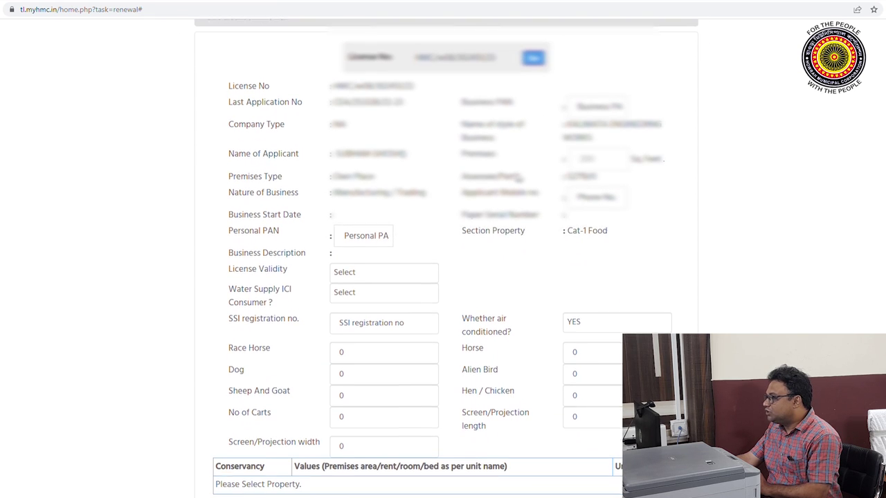
pyautogui.scroll(-2, 518, 177)
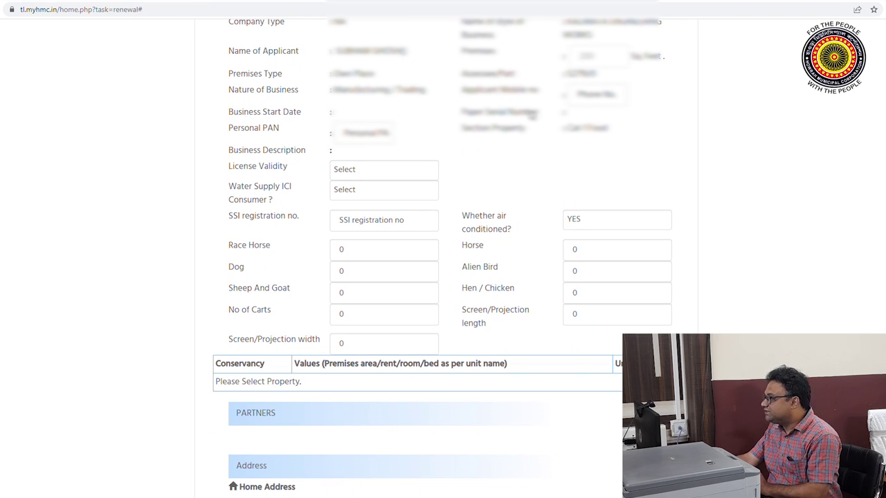
pyautogui.click(594, 101)
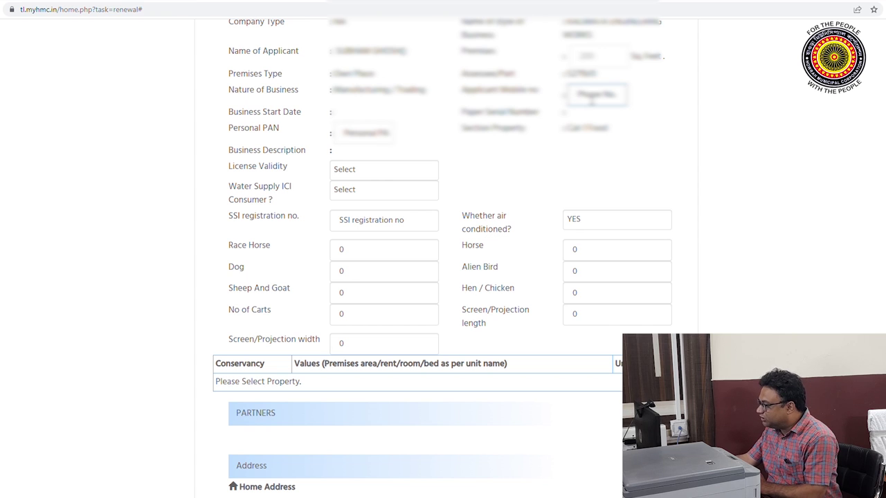
pyautogui.press('Return')
pyautogui.click(590, 154)
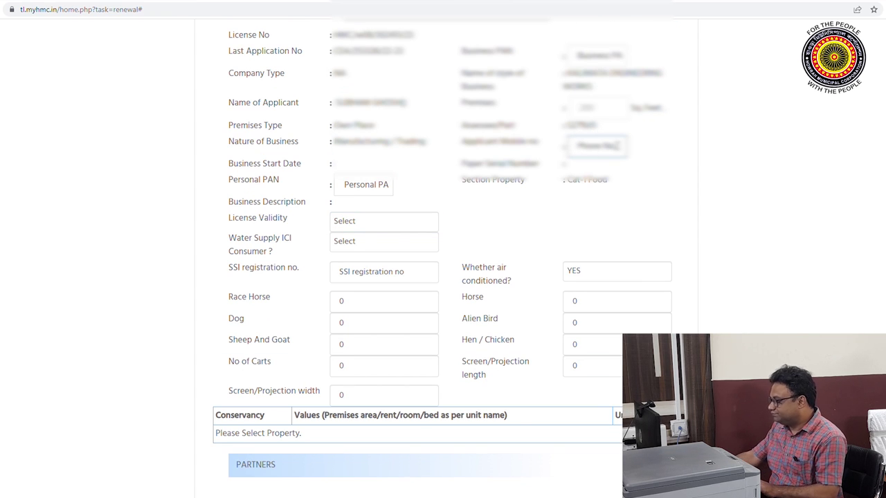
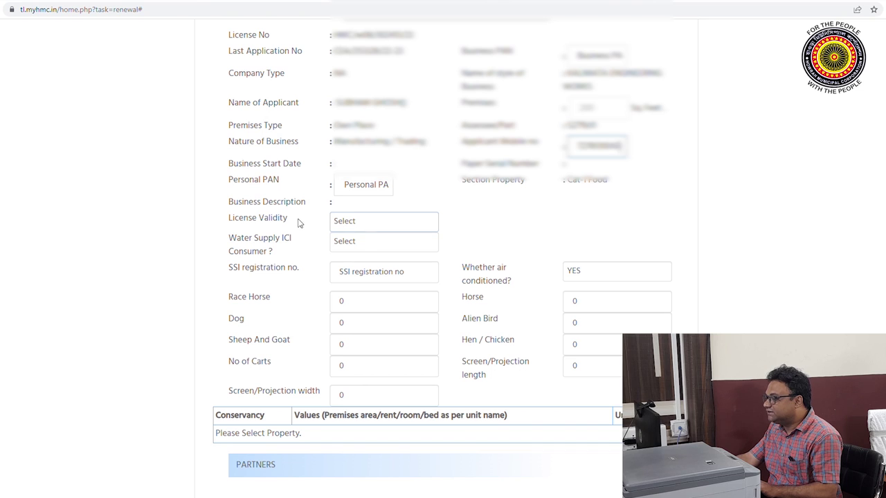
# Choose 3 Year for License Validity and scroll to the Upload Documents section
pyautogui.click(387, 224)
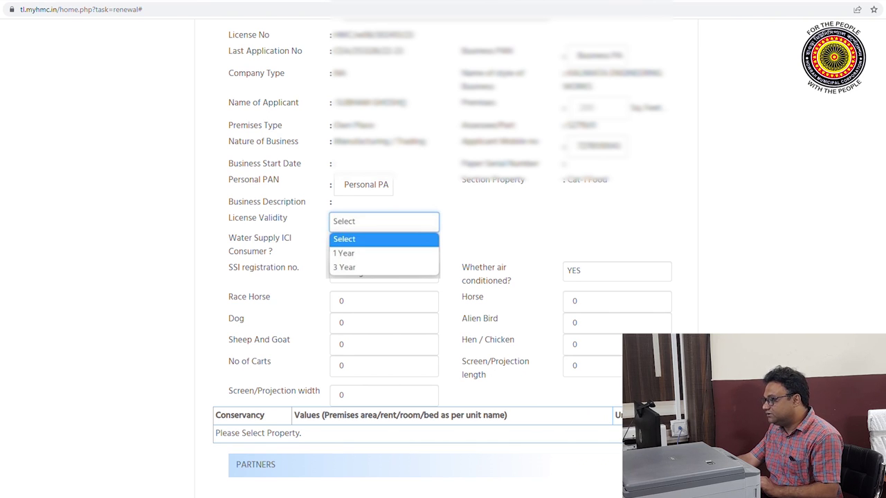
pyautogui.click(360, 268)
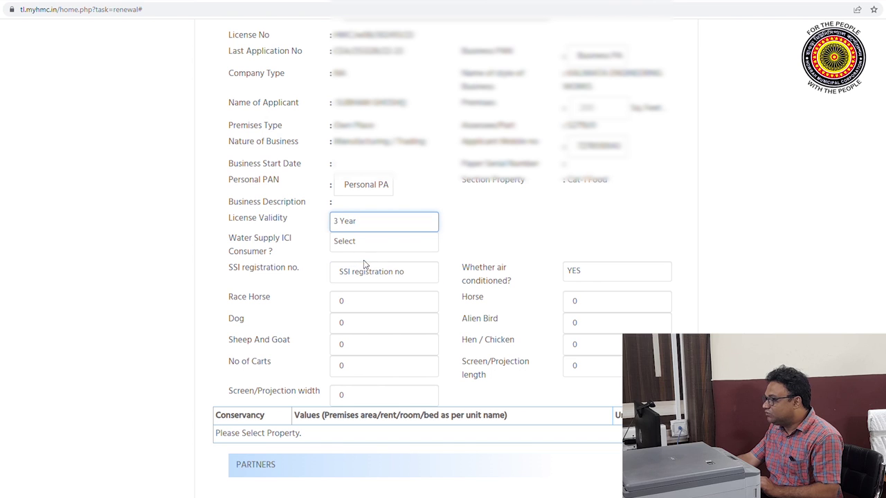
pyautogui.scroll(-1, 396, 239)
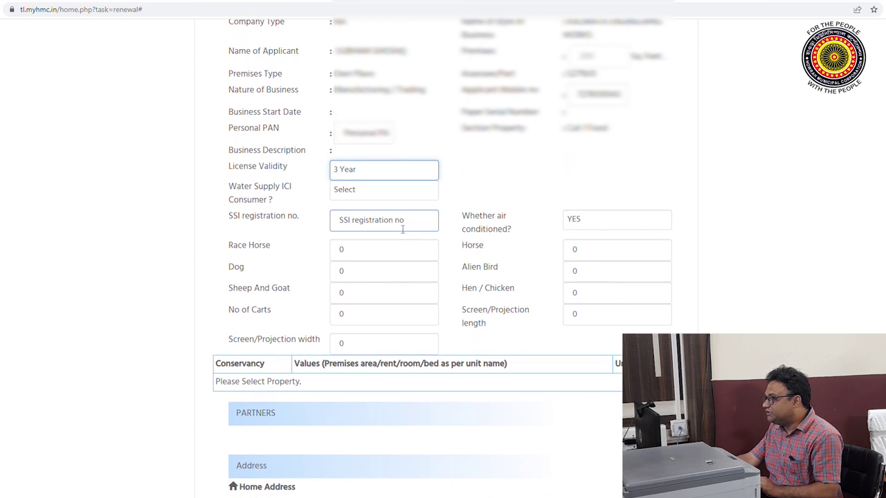
pyautogui.scroll(-7, 401, 234)
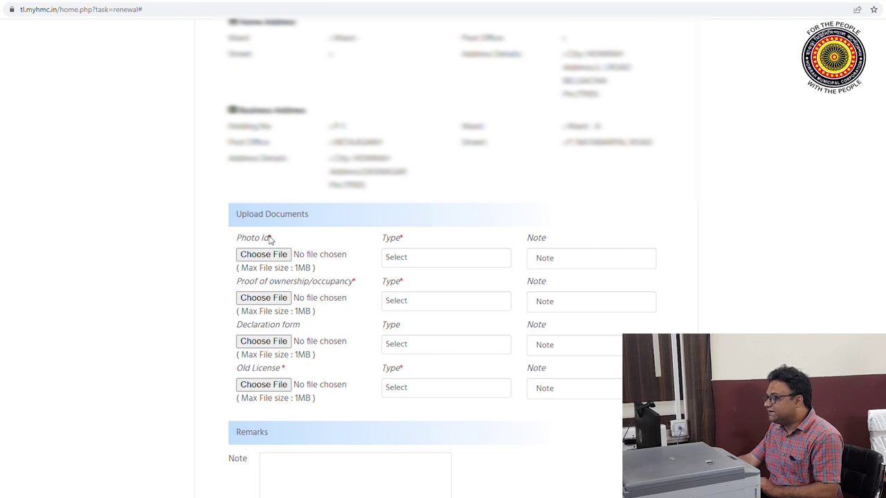
# Attach the aadhaar-pan file as the Photo Id document, typed AADHAAR
pyautogui.click(406, 255)
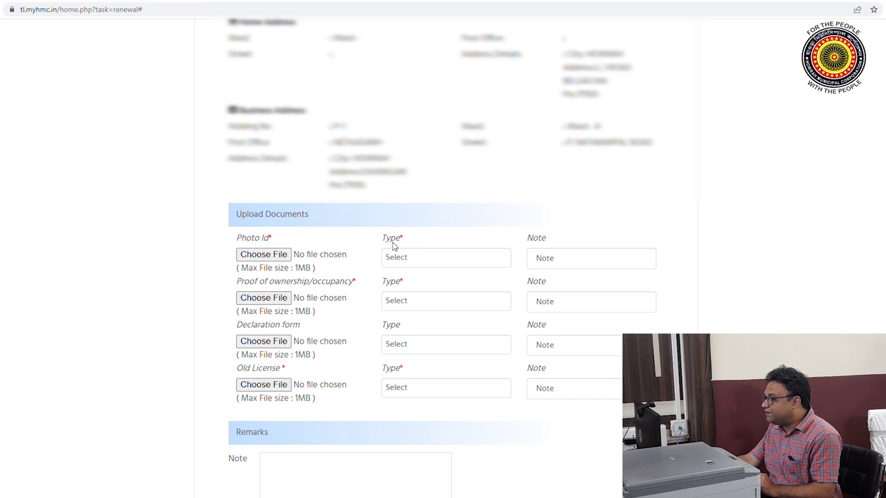
pyautogui.click(482, 260)
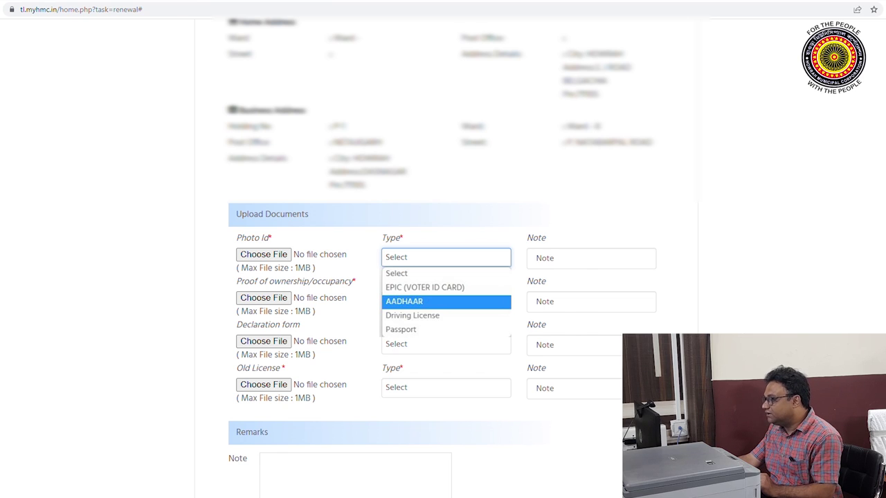
pyautogui.click(447, 302)
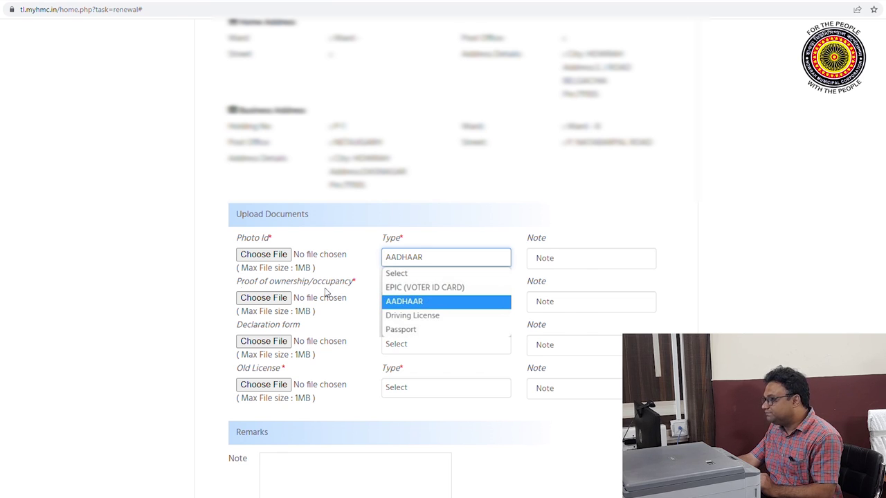
pyautogui.click(263, 255)
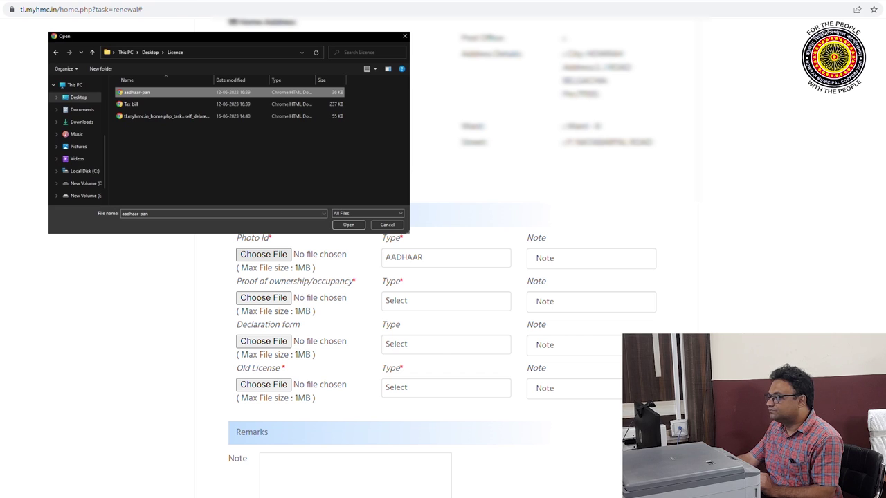
pyautogui.press('Return')
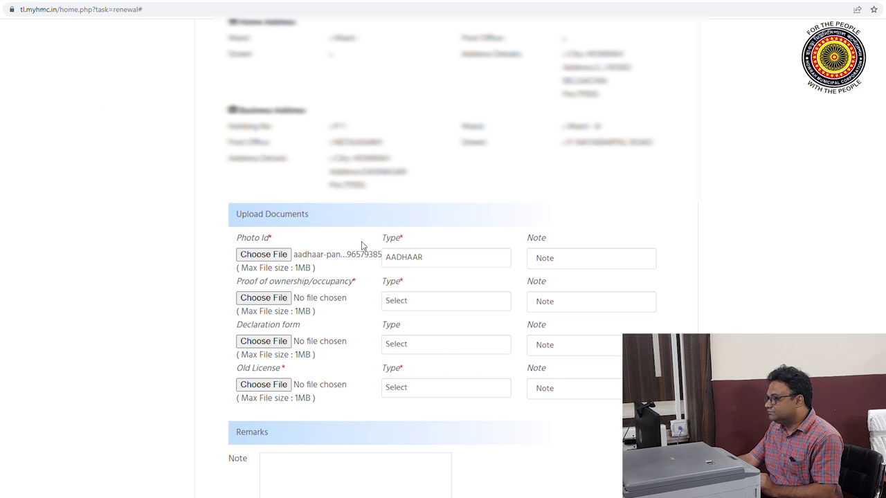
pyautogui.scroll(-1, 446, 285)
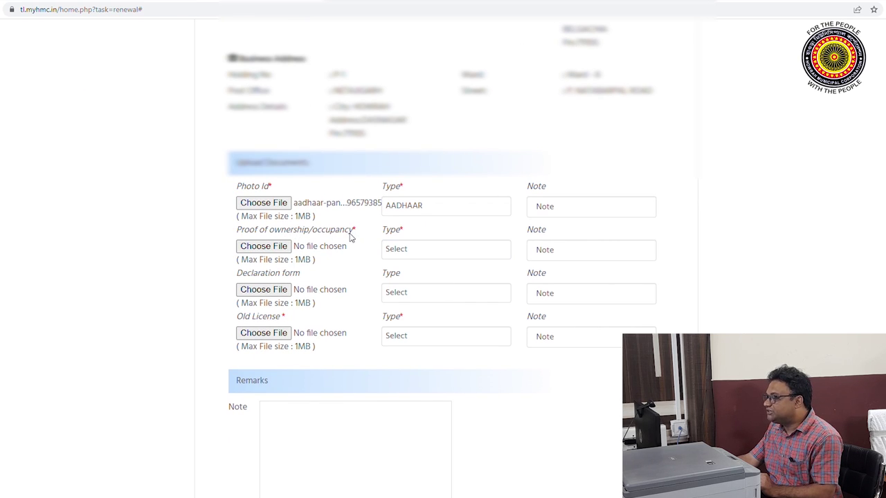
# Attach the tax bill file as proof of ownership, typed Property Tax Bill
pyautogui.click(476, 249)
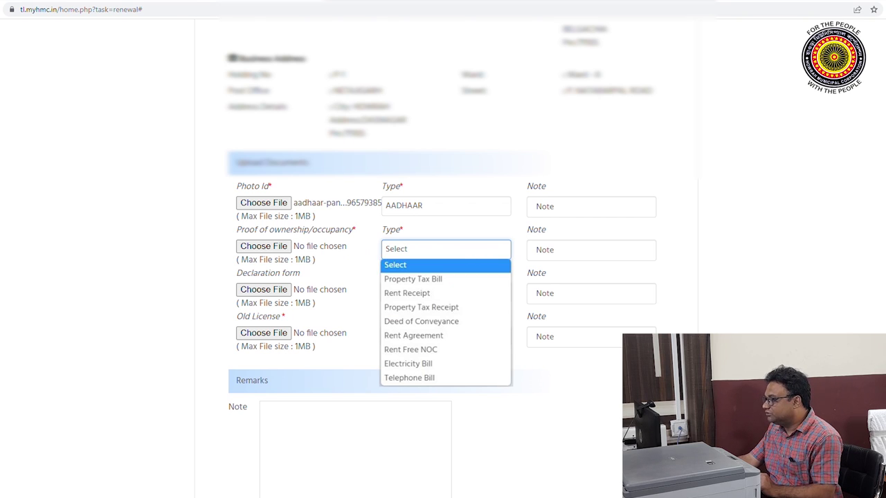
pyautogui.click(411, 279)
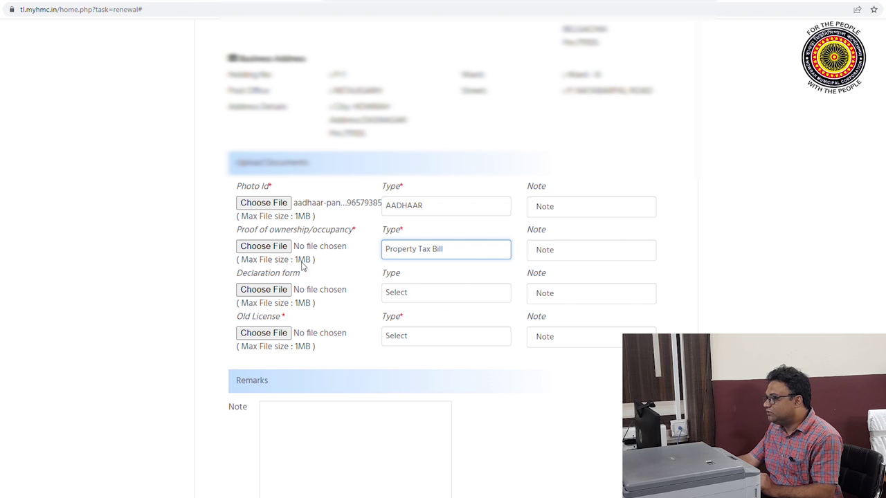
pyautogui.click(268, 250)
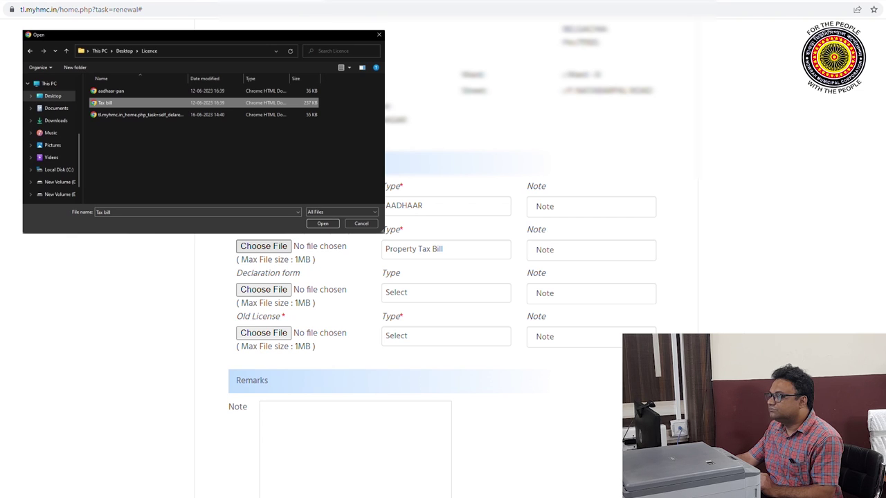
pyautogui.press('Return')
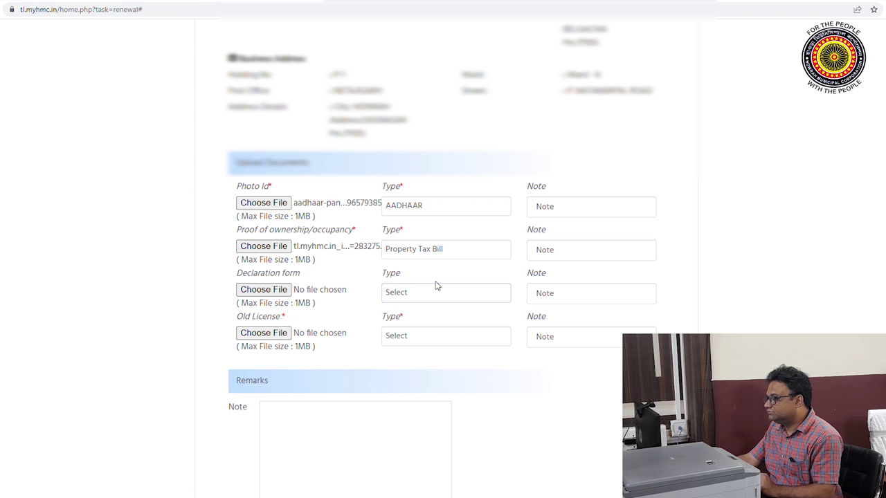
# Attach the old licence file with document type Old License
pyautogui.scroll(-2, 436, 286)
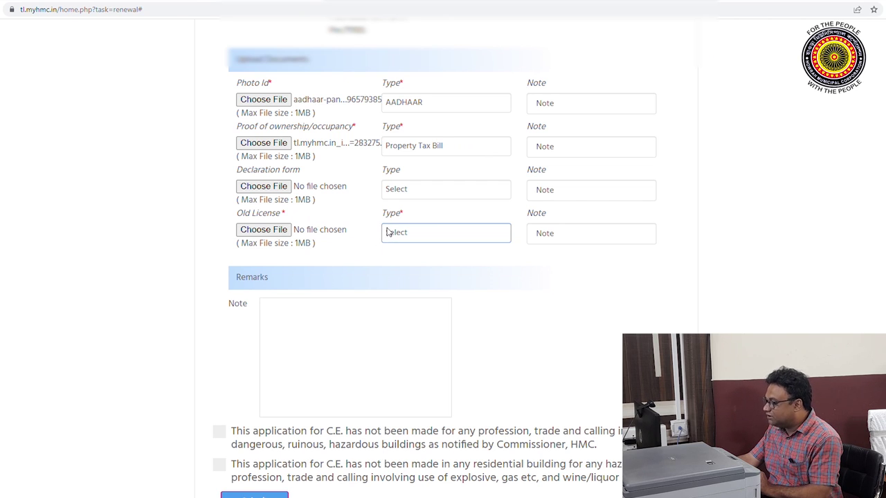
pyautogui.click(476, 238)
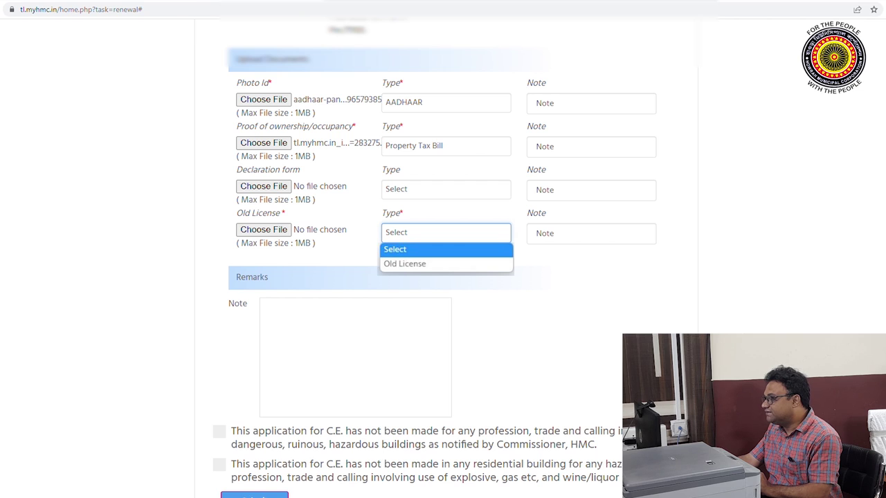
pyautogui.click(404, 264)
pyautogui.click(264, 230)
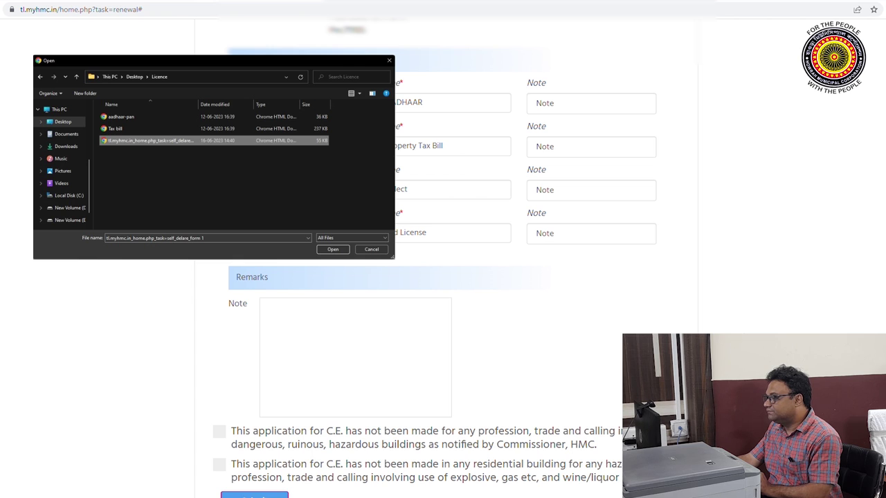
pyautogui.press('Return')
# Tick the hazardous-buildings and explosives/liquor-shops declarations and submit the renewal
pyautogui.scroll(-1, 381, 260)
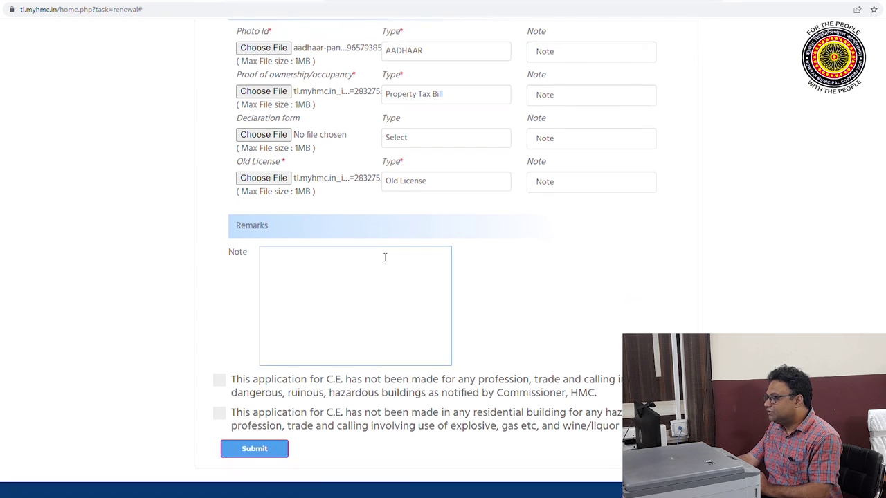
pyautogui.click(383, 257)
pyautogui.scroll(-1, 384, 256)
pyautogui.click(358, 180)
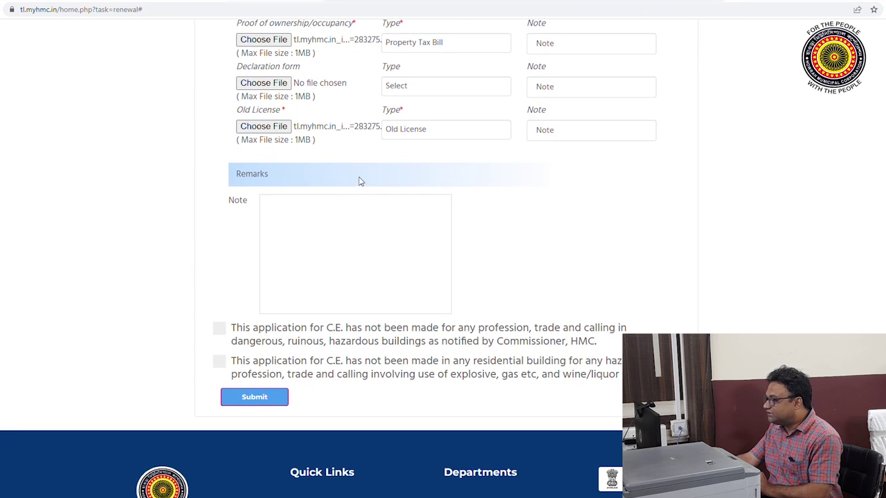
pyautogui.scroll(-1, 358, 180)
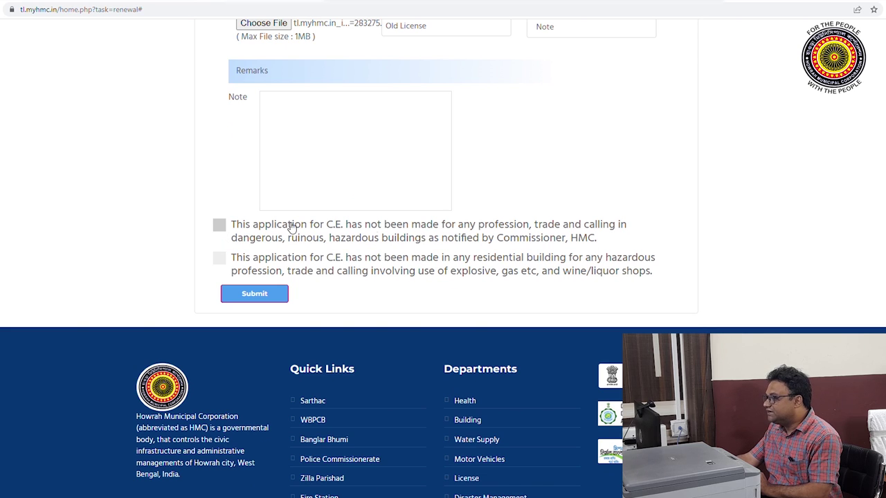
pyautogui.click(219, 225)
pyautogui.click(220, 260)
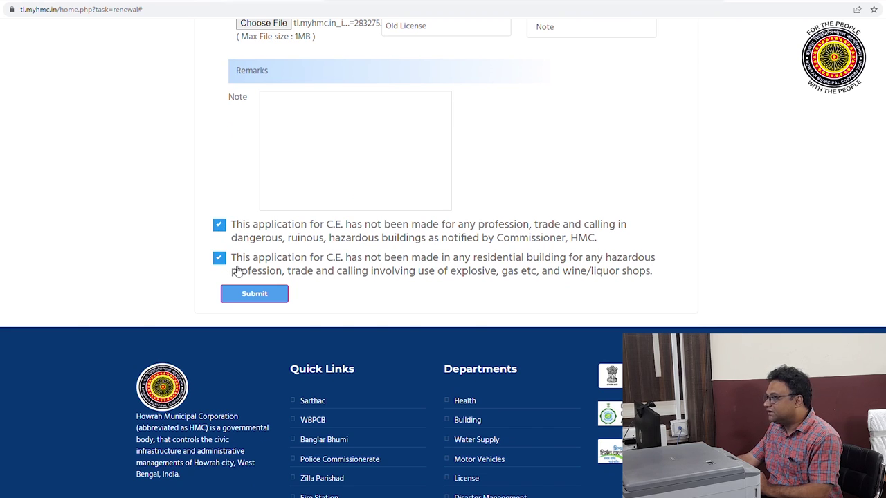
pyautogui.click(267, 298)
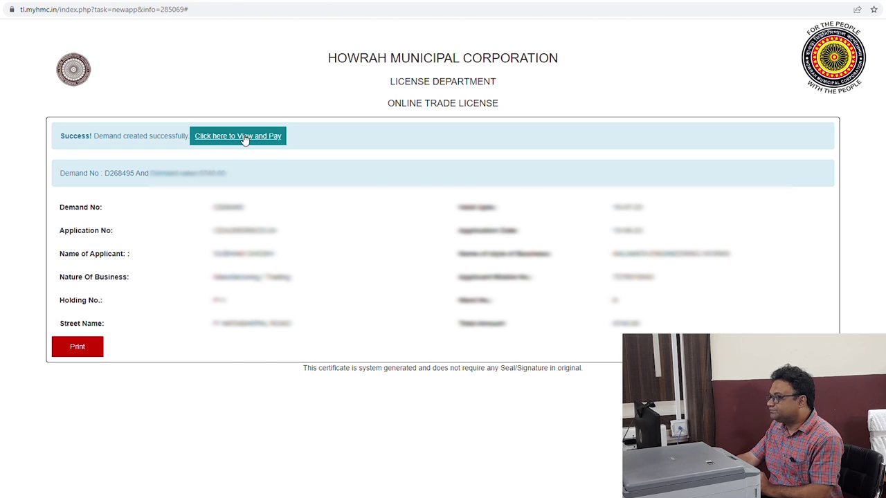
pyautogui.click(245, 137)
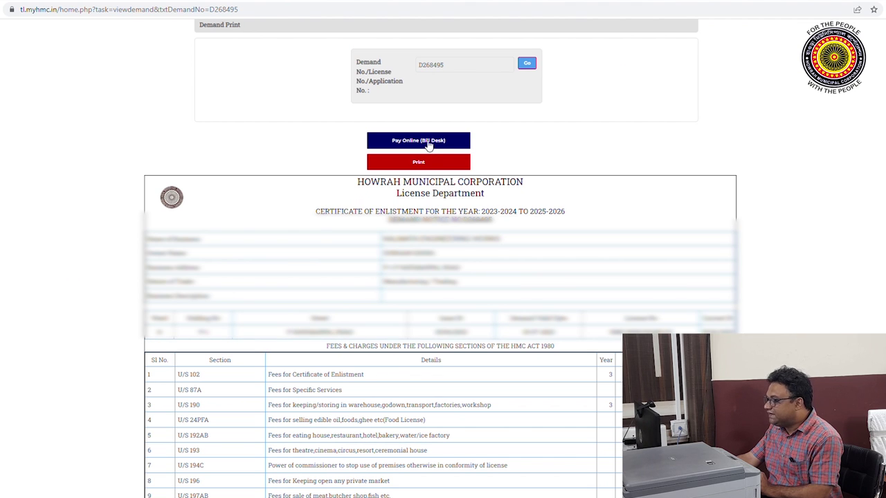
pyautogui.scroll(-1, 432, 342)
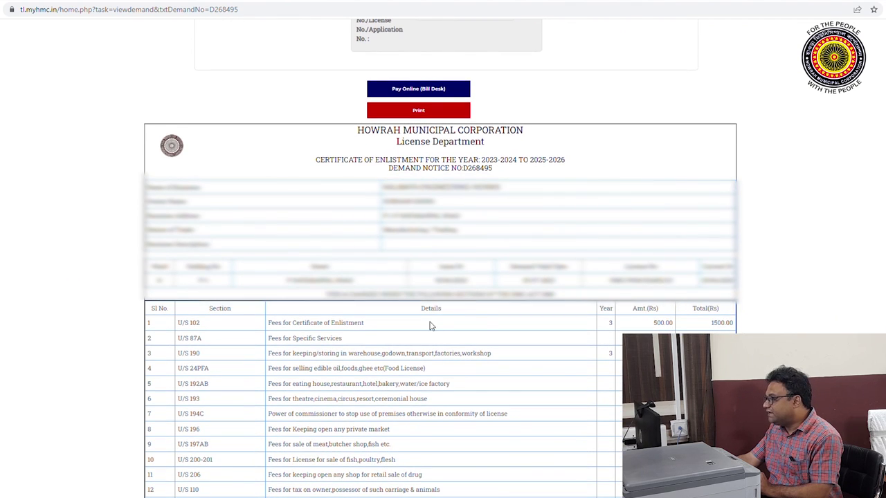
pyautogui.scroll(-3, 432, 342)
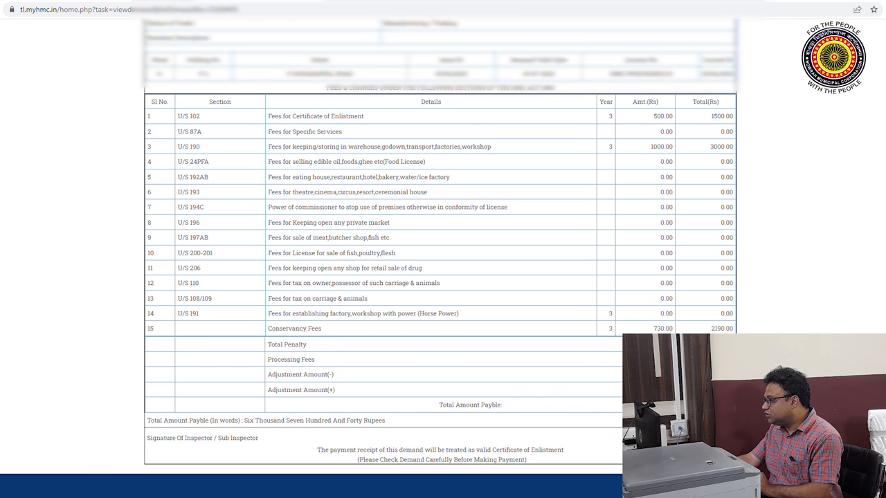
pyautogui.scroll(4, 575, 325)
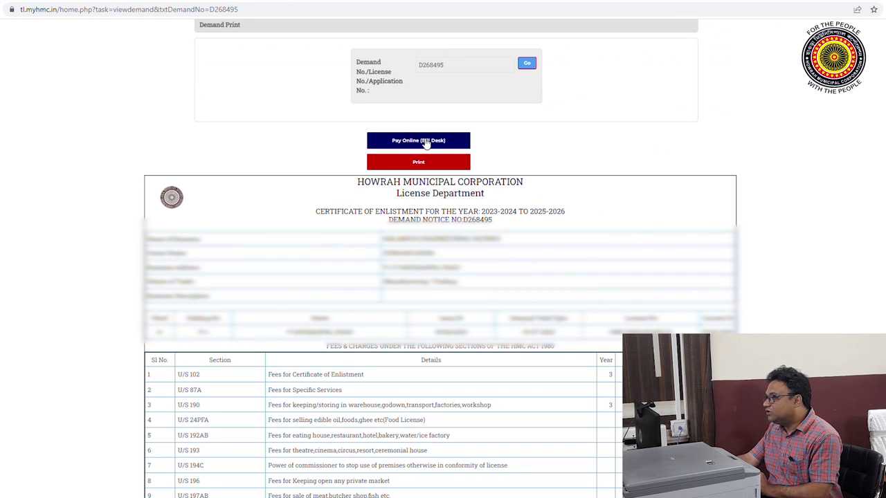
pyautogui.scroll(-2, 354, 273)
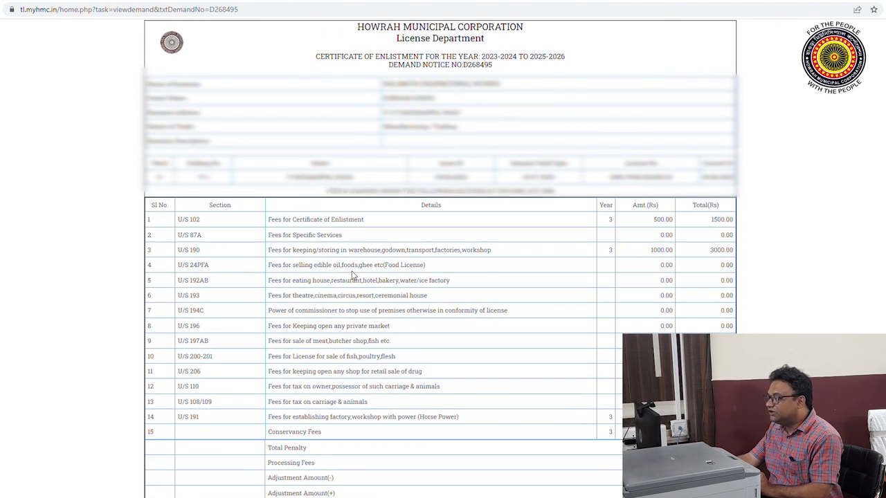
pyautogui.scroll(-2, 359, 284)
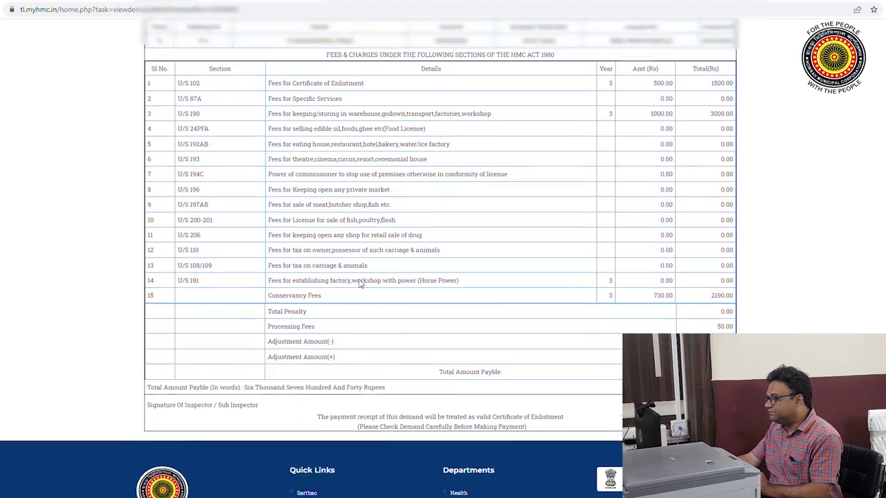